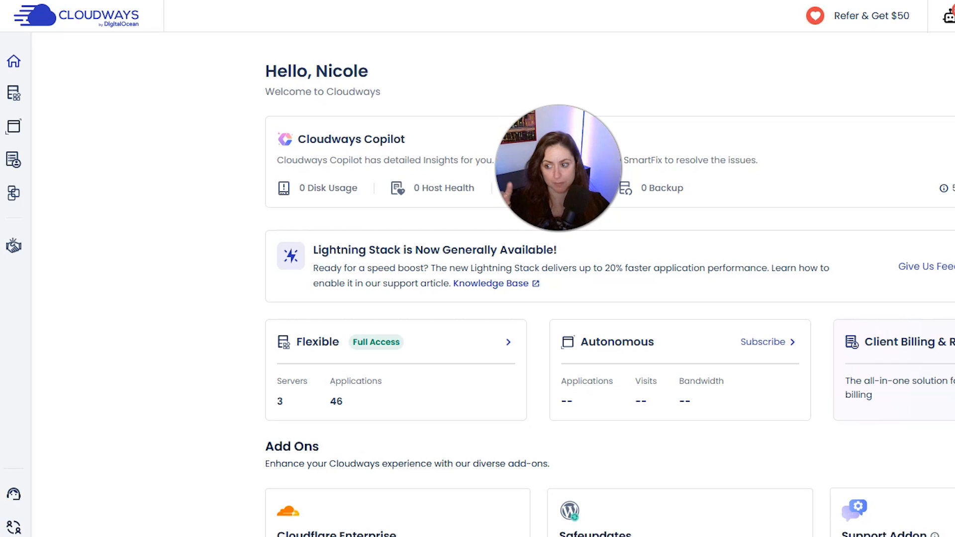
Start adding a new server from the servers list and select Optimized WordPress as its application
mouse_move(14, 93)
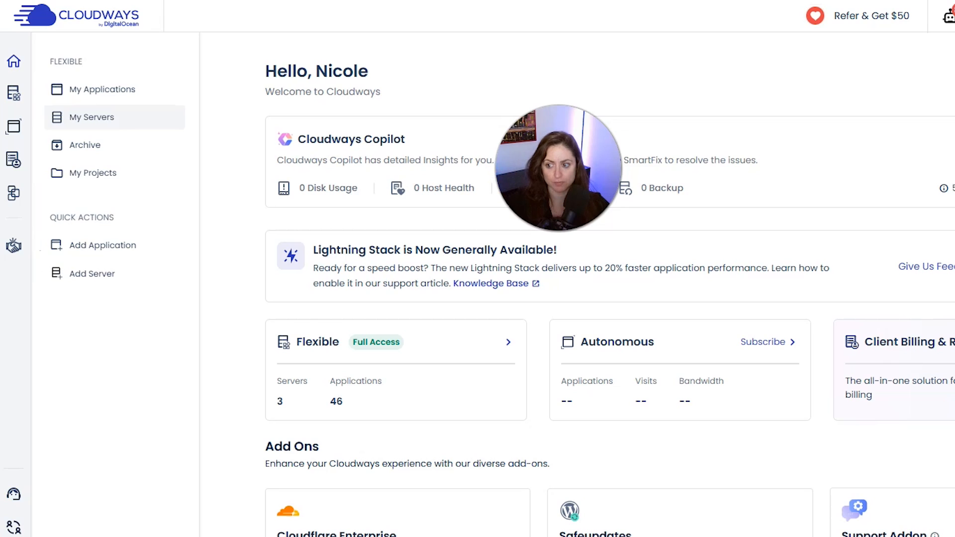
left_click(114, 117)
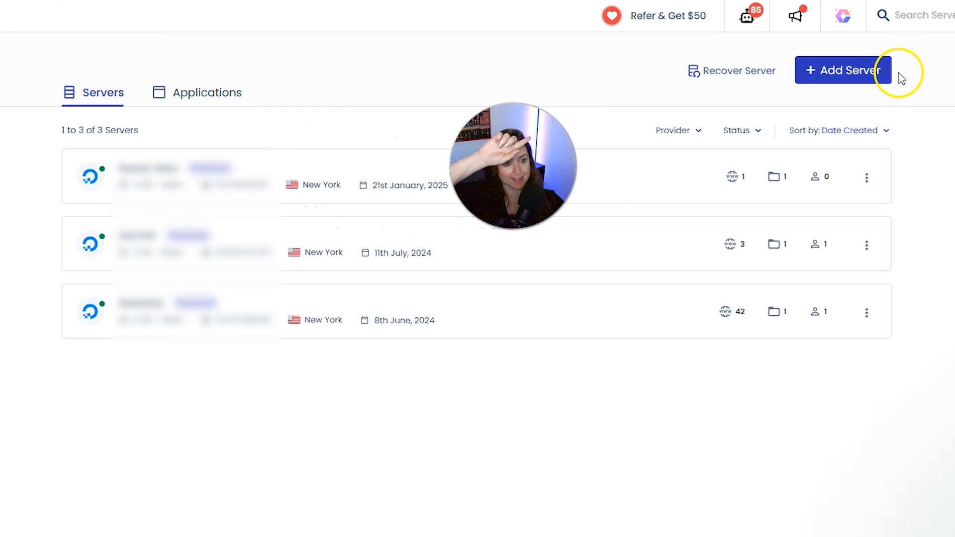
left_click(859, 74)
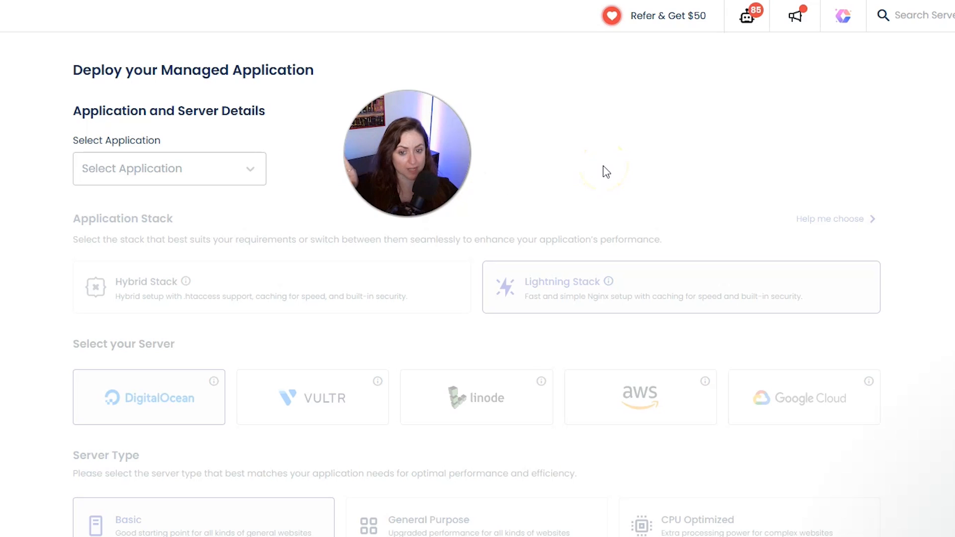
left_click(163, 180)
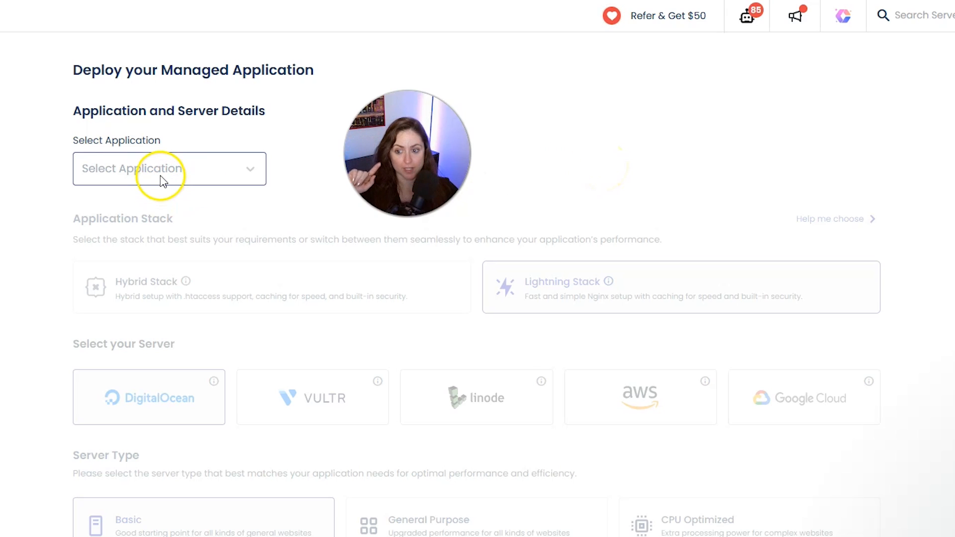
left_click(160, 178)
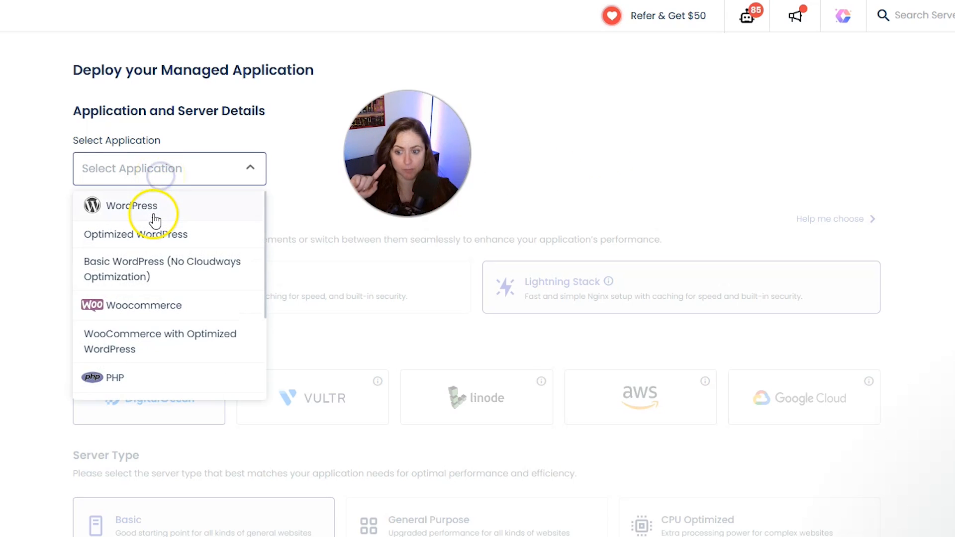
left_click(149, 234)
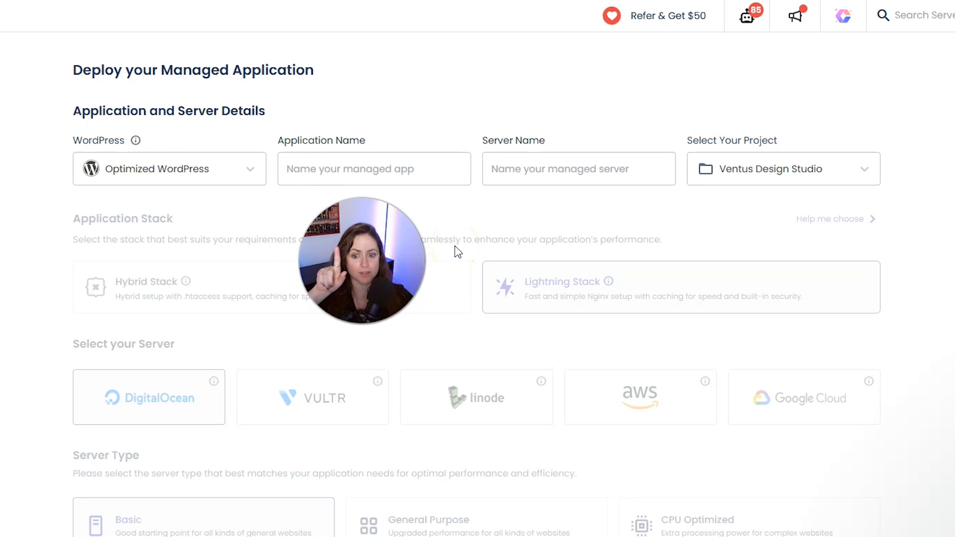
Name the managed application My Website and the managed server Test Server
left_click(398, 168)
type("My Website")
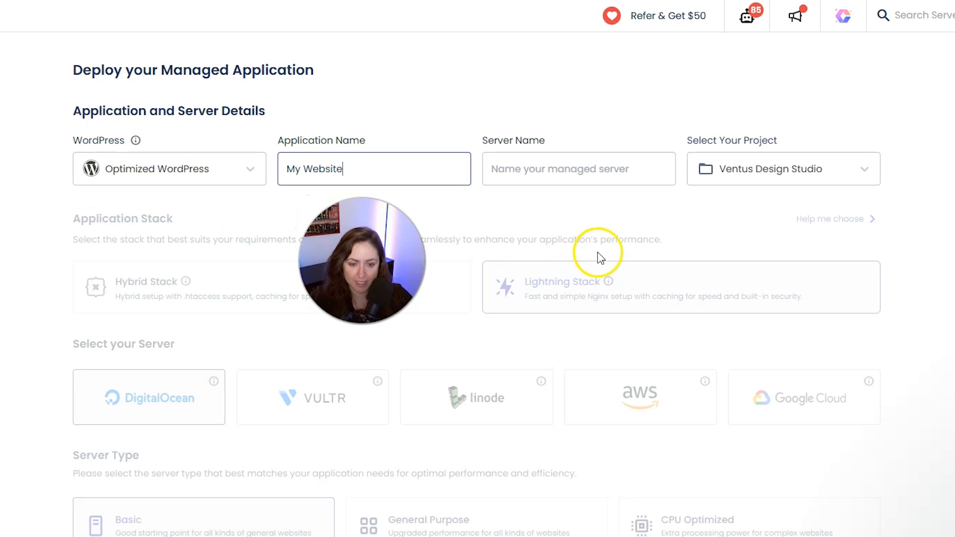
left_click(535, 179)
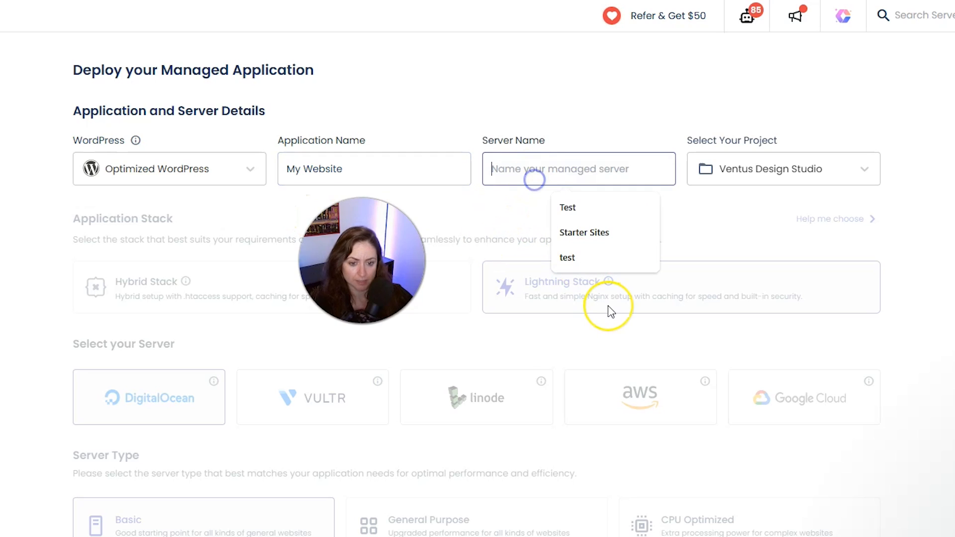
type("Test Server")
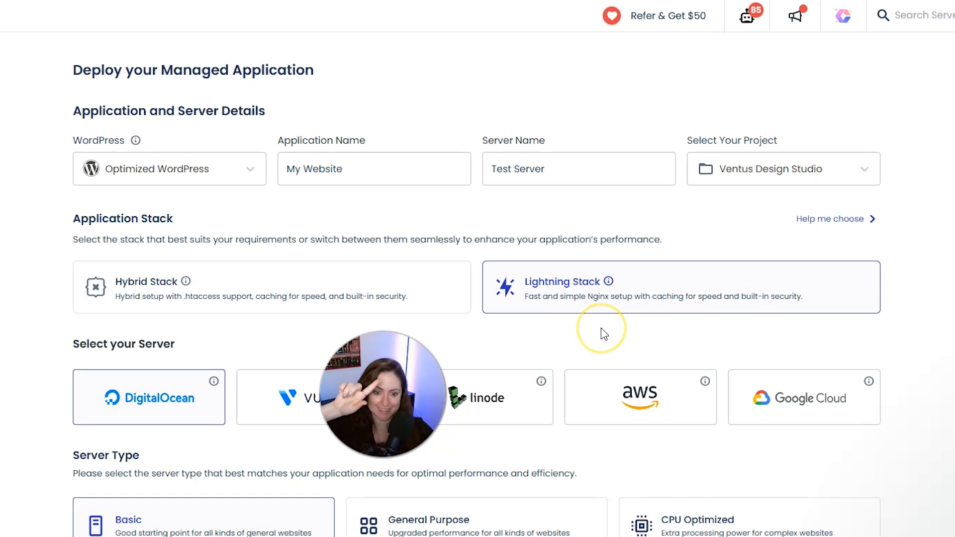
Examine the descriptions of the cloud server providers, including Vultr, Linode and Google Cloud
scroll(541, 330, "down", 3)
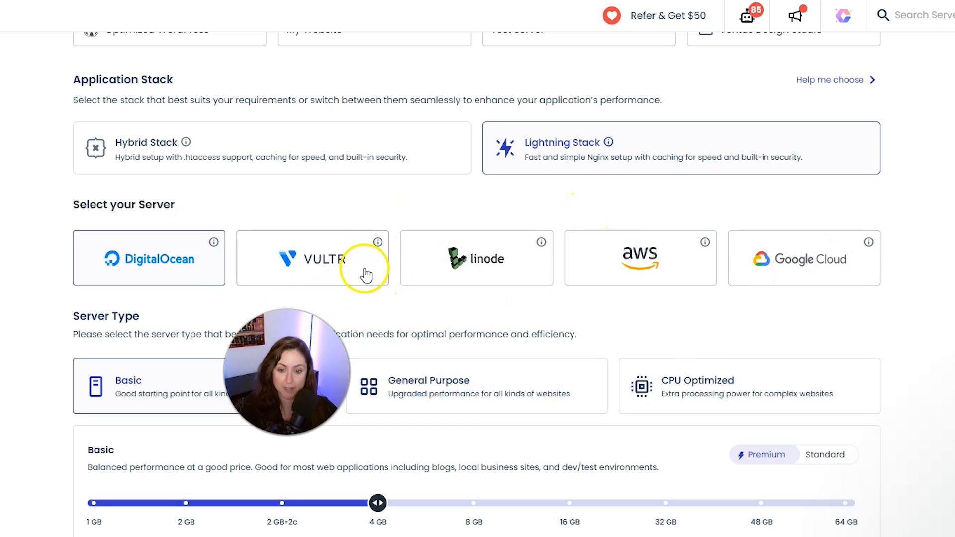
mouse_move(378, 245)
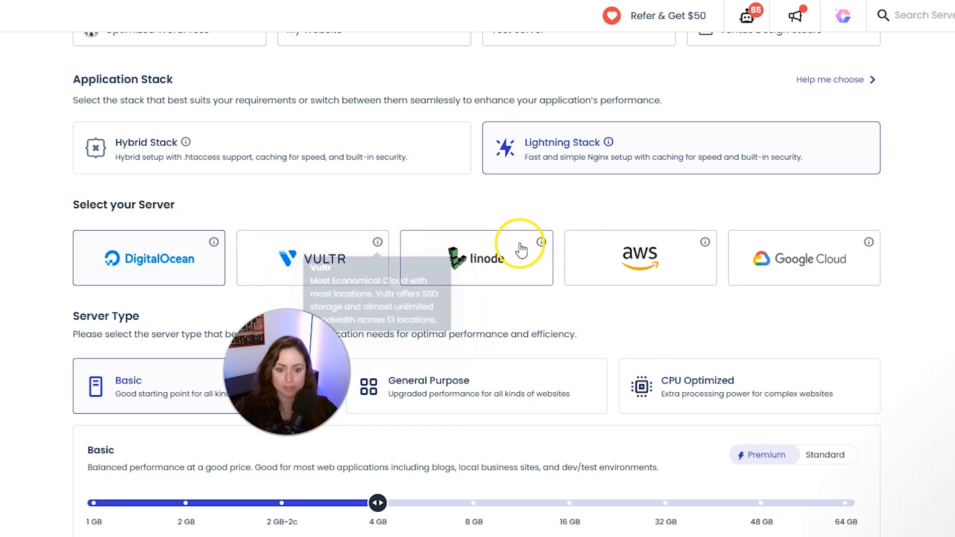
mouse_move(541, 244)
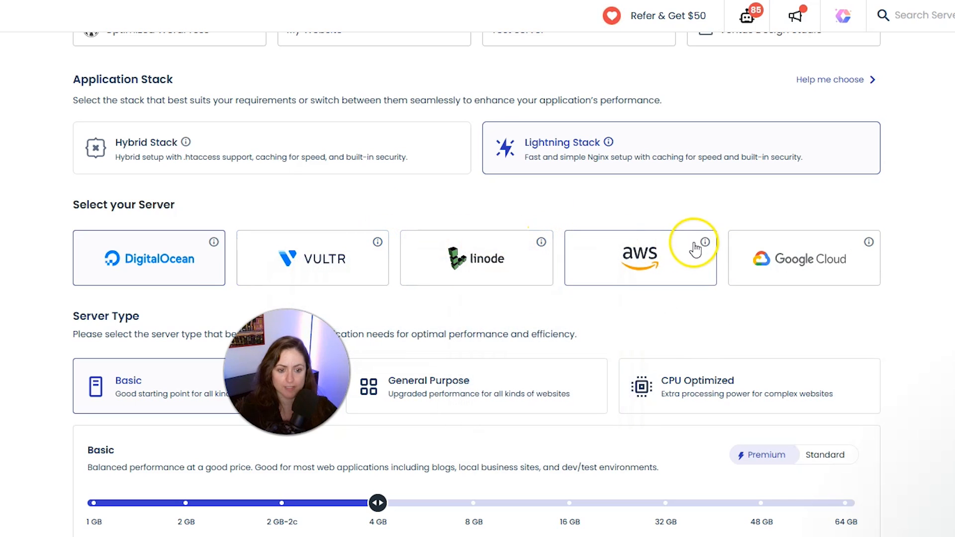
mouse_move(869, 244)
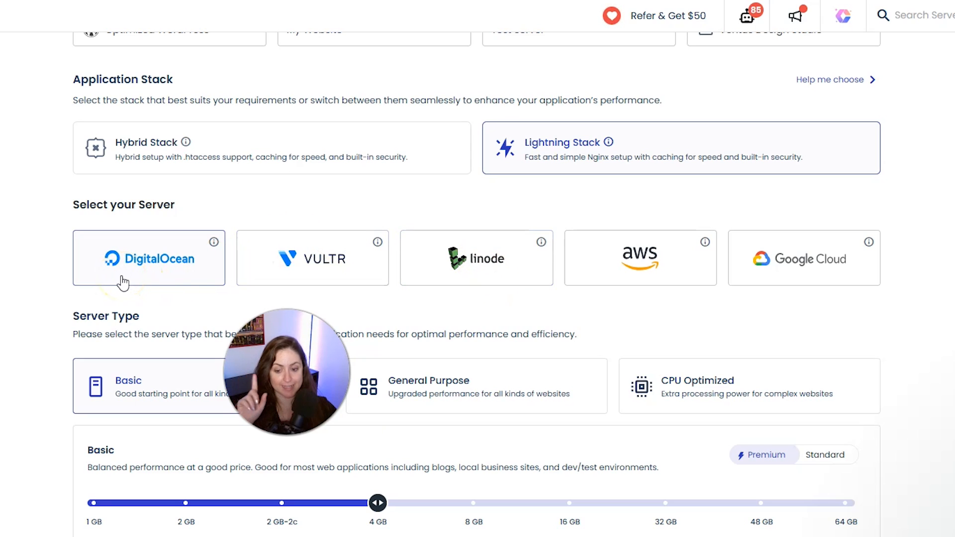
Compare the Standard and Premium options of the Basic server type and choose the Premium 2 GB size
scroll(135, 255, "down", 3)
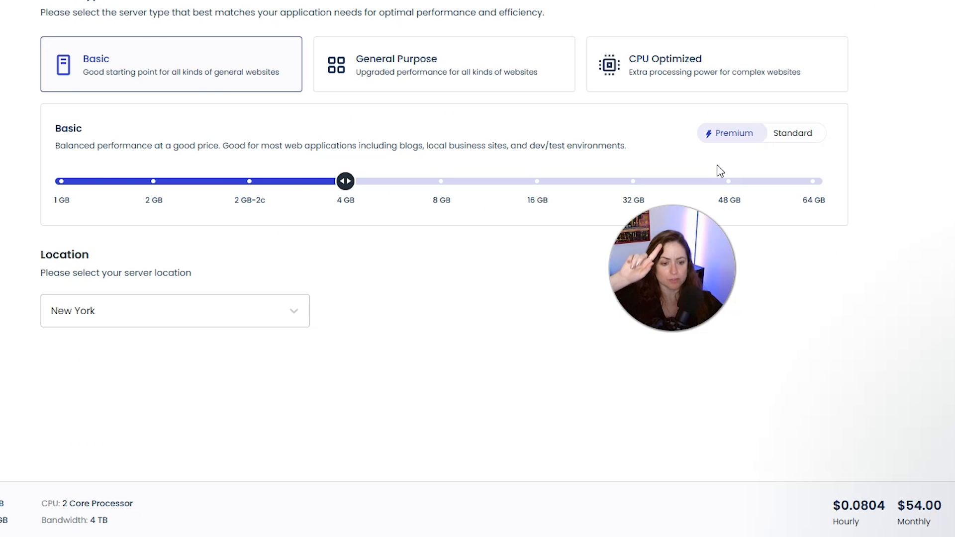
left_click(799, 137)
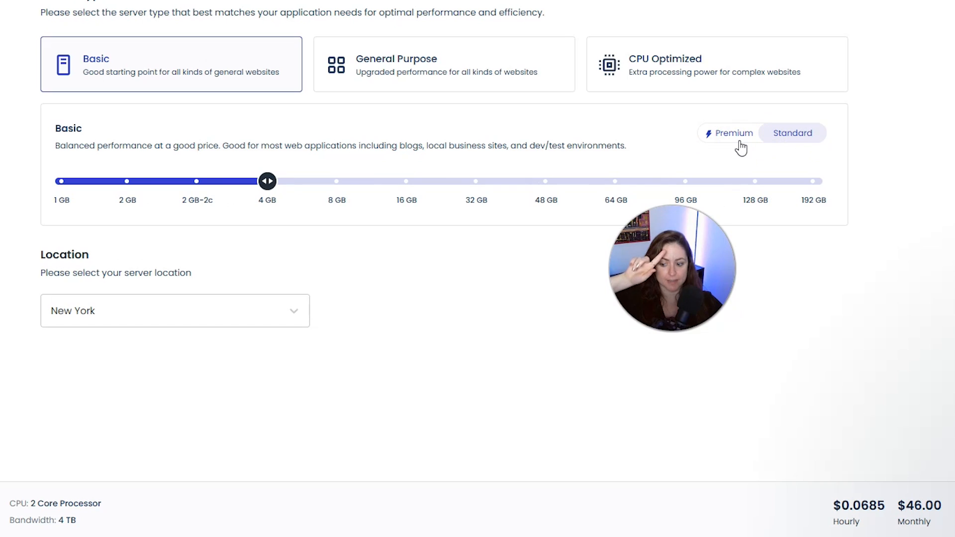
left_click(739, 140)
left_click(805, 142)
left_click(740, 140)
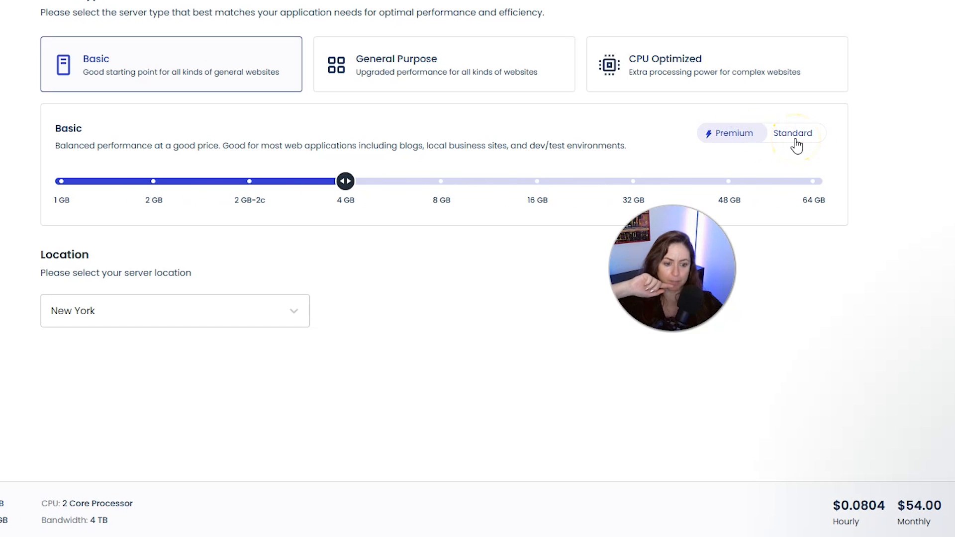
left_click(793, 135)
left_click(728, 136)
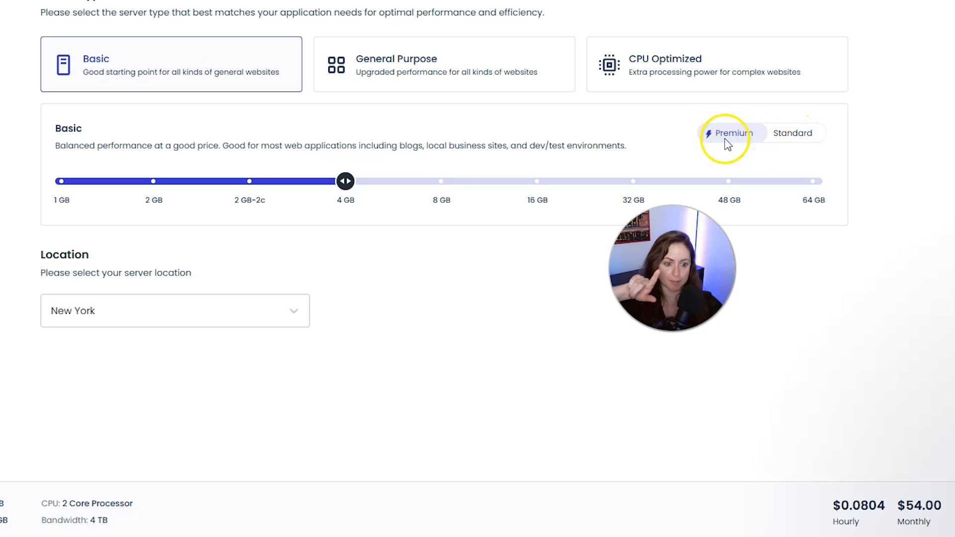
left_click(777, 135)
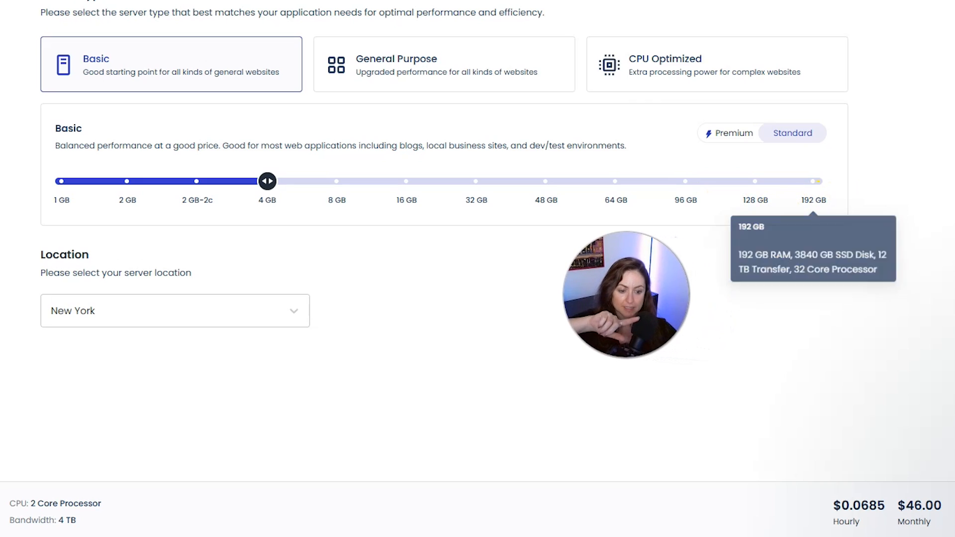
left_click(719, 134)
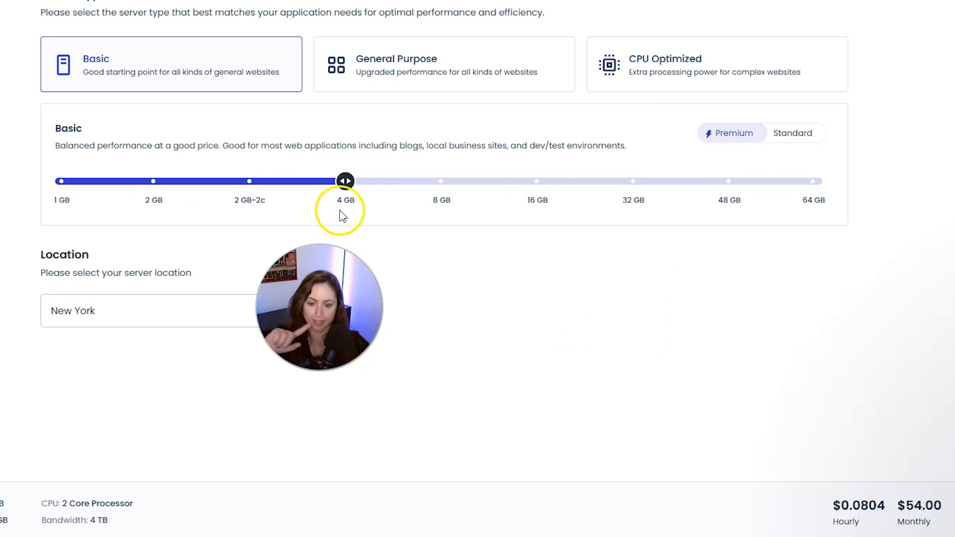
left_click(164, 189)
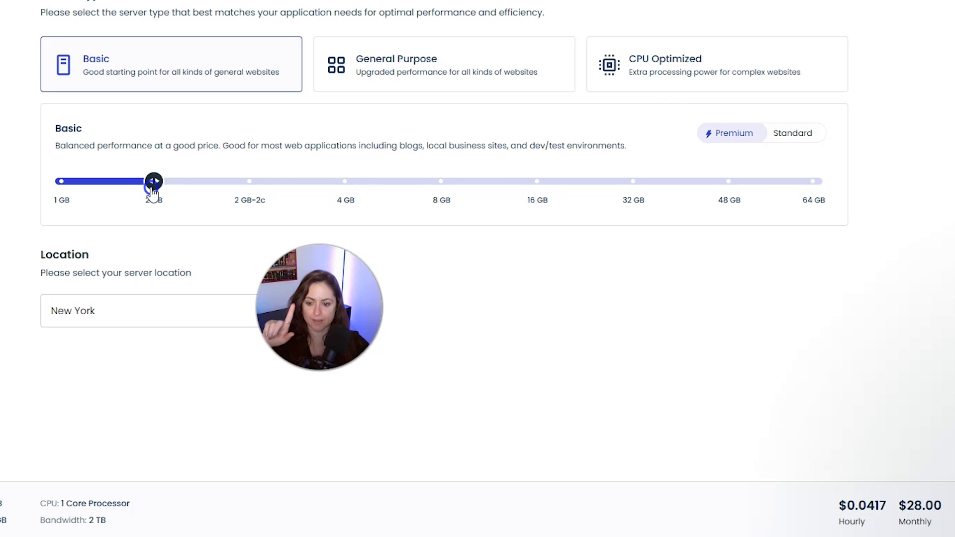
left_click(161, 232)
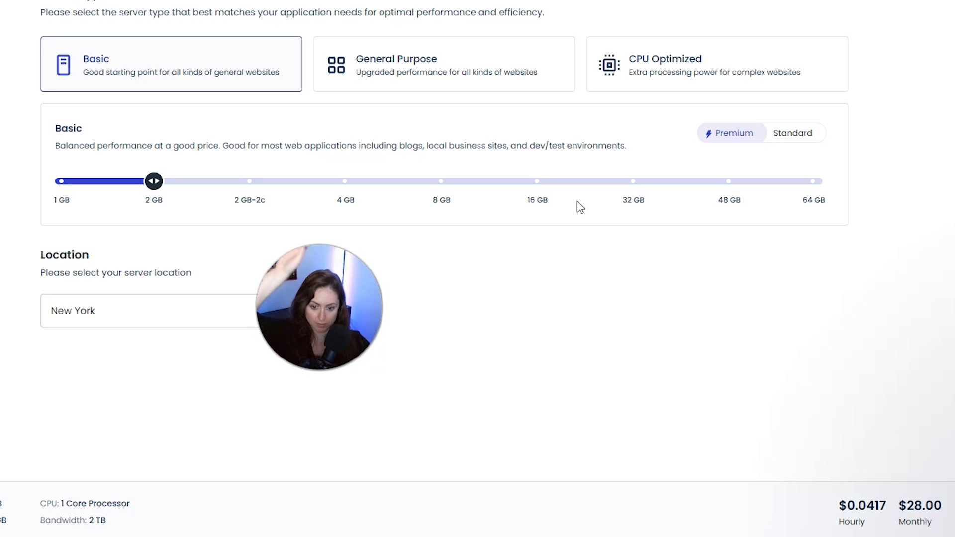
Choose New York as the server location and skip the optional plugins for the deployment
left_click(120, 318)
scroll(135, 169, "down", 1)
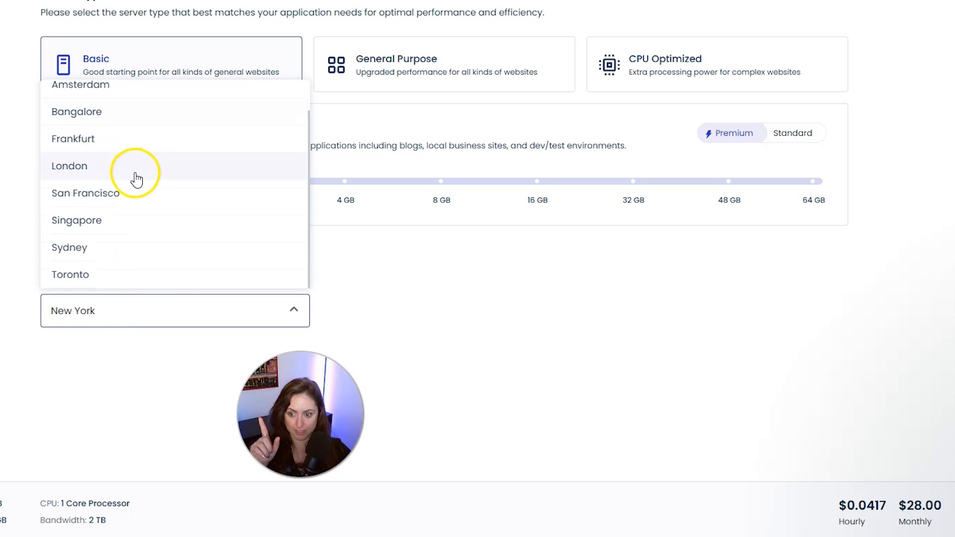
scroll(133, 179, "up", 1)
left_click(115, 92)
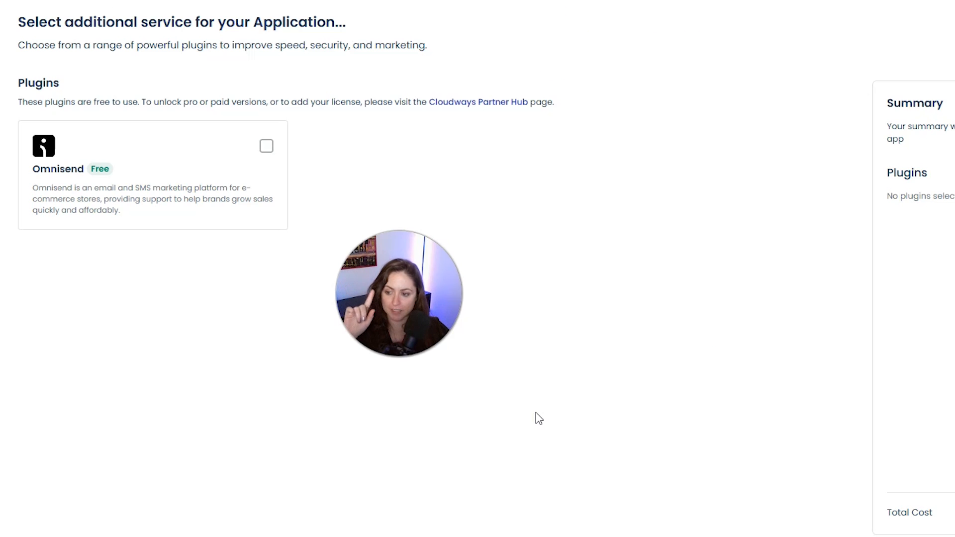
left_click(77, 518)
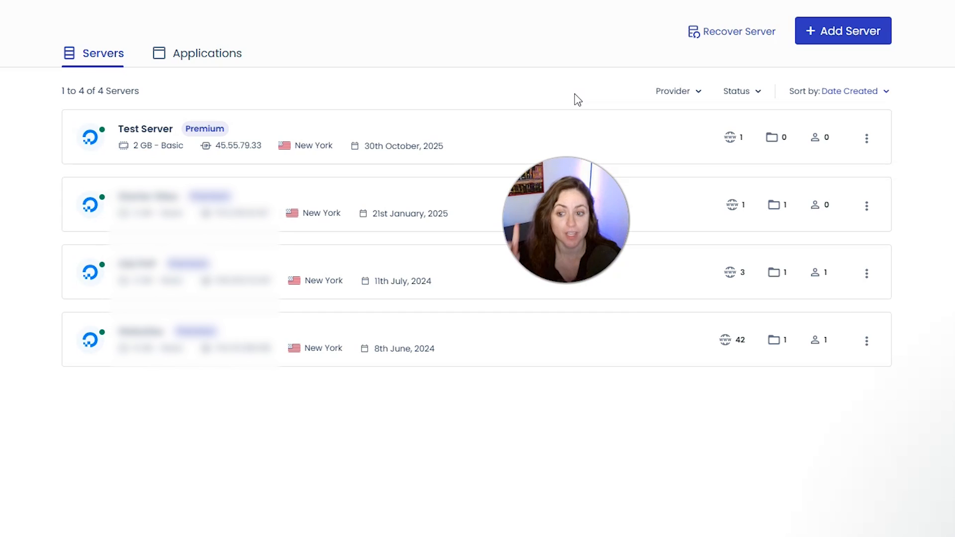
Open the My Website application's access details and launch its application URL
left_click(197, 54)
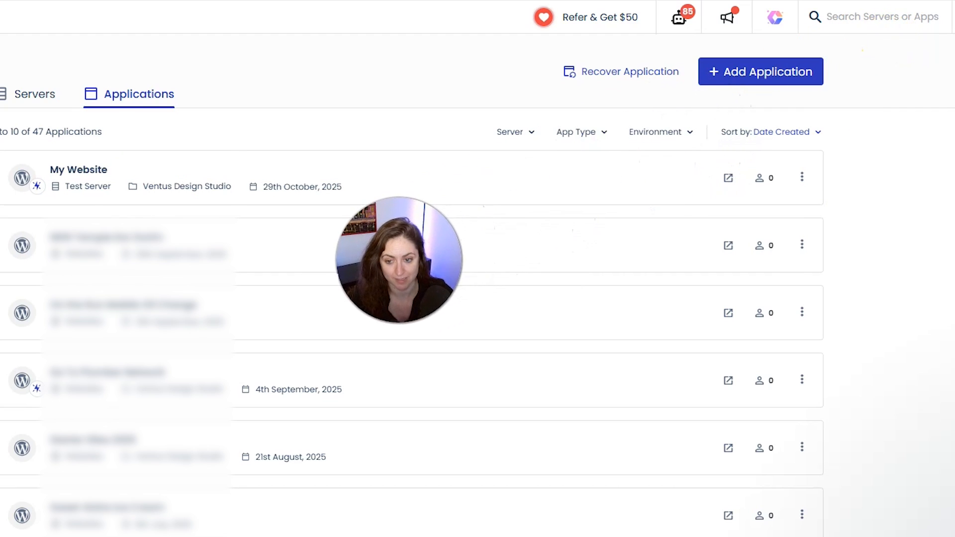
left_click(163, 129)
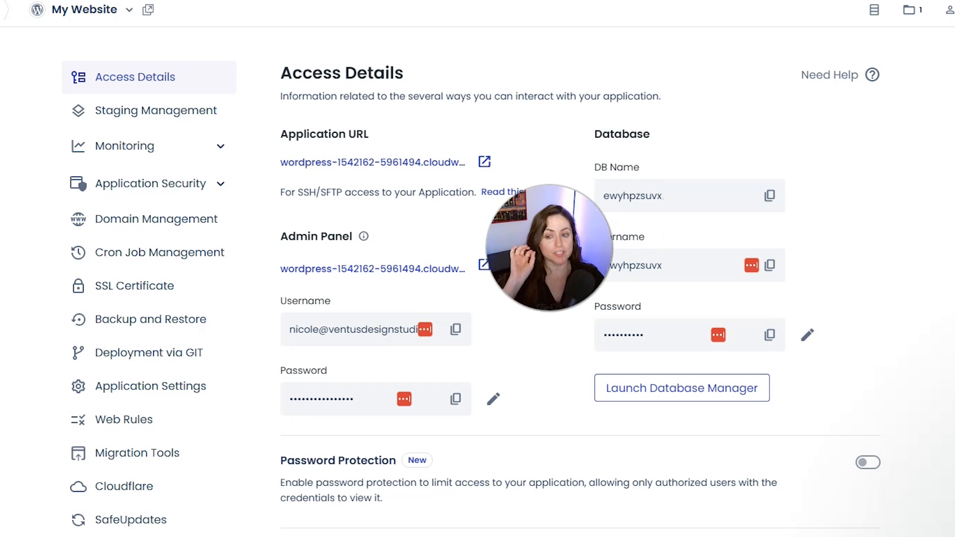
left_click(486, 170)
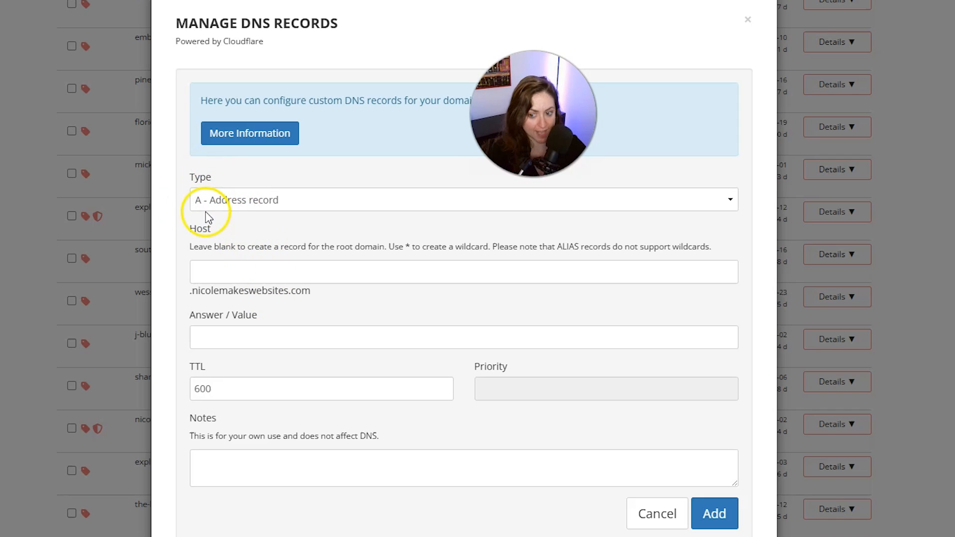
Add an A record to the domain's DNS with host @ and the public IP 45.55.79.33 copied from the Cloudways application's credentials
left_click(218, 272)
type("@")
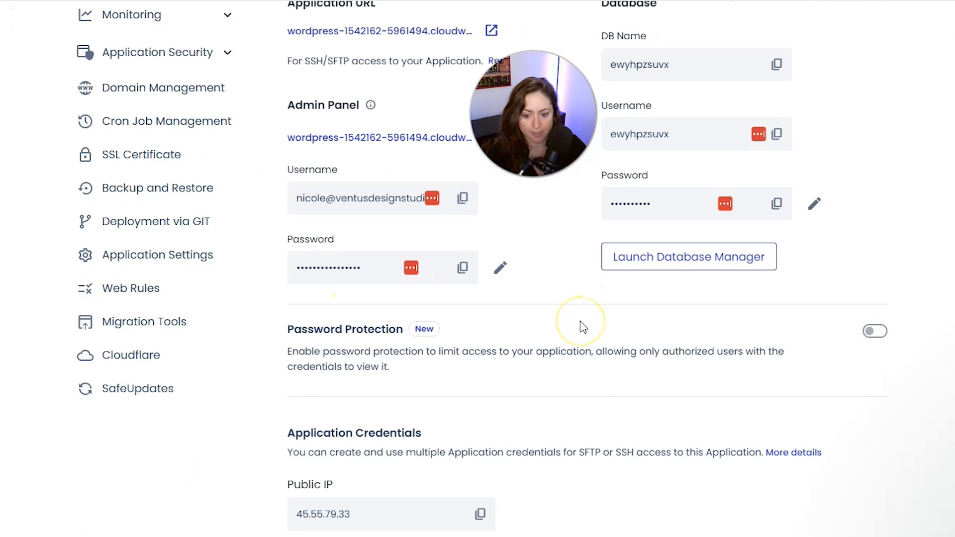
scroll(580, 321, "down", 1)
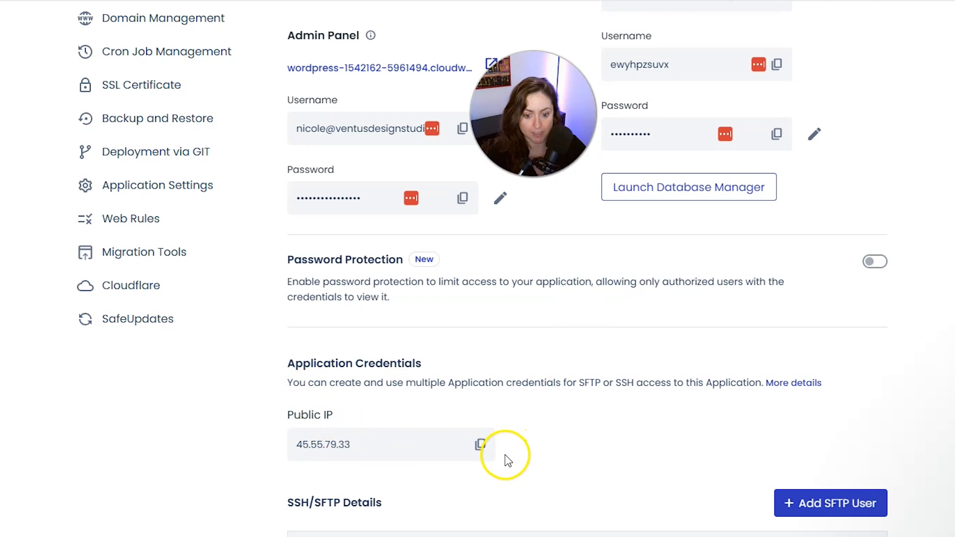
left_click(482, 445)
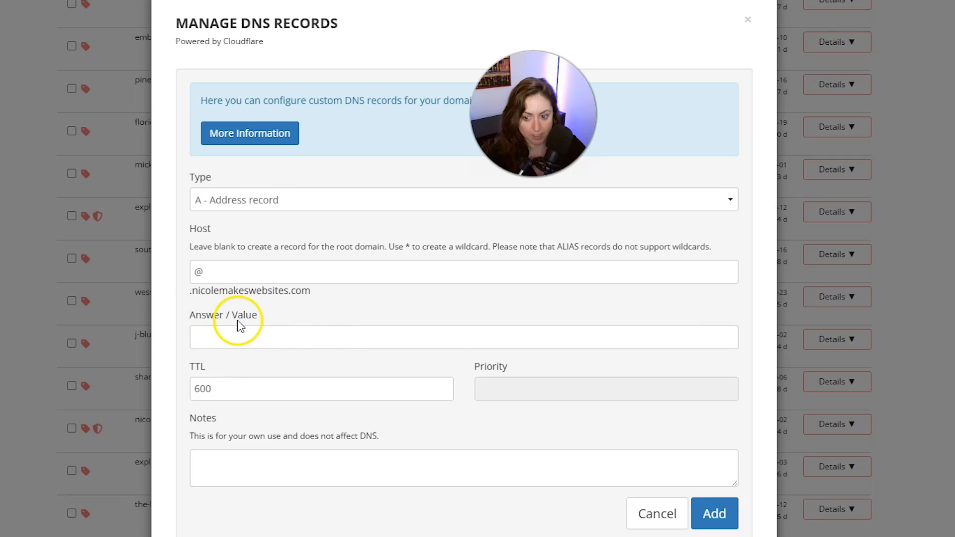
left_click(237, 338)
key("ctrl+v")
left_click(709, 512)
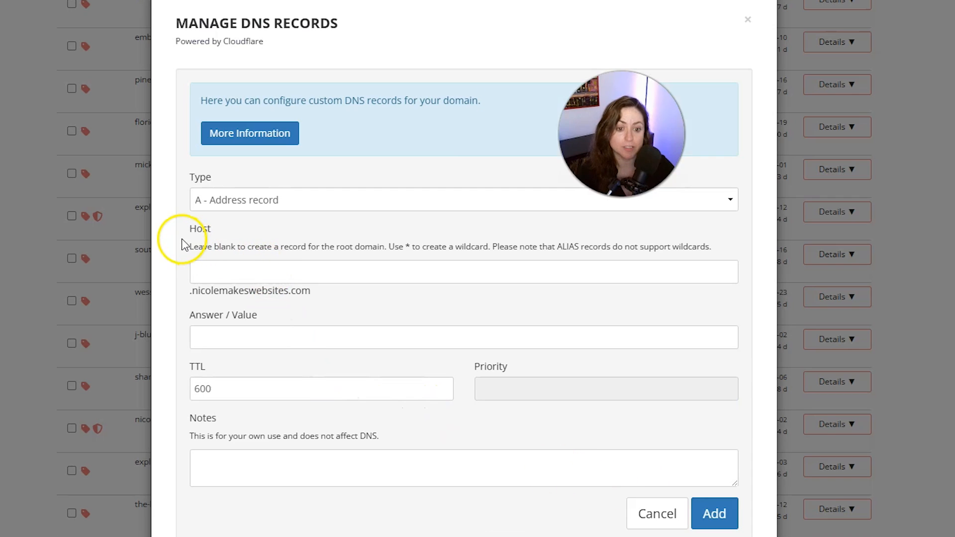
Add a second A record with host www and the same copied public IP as its value
left_click(274, 271)
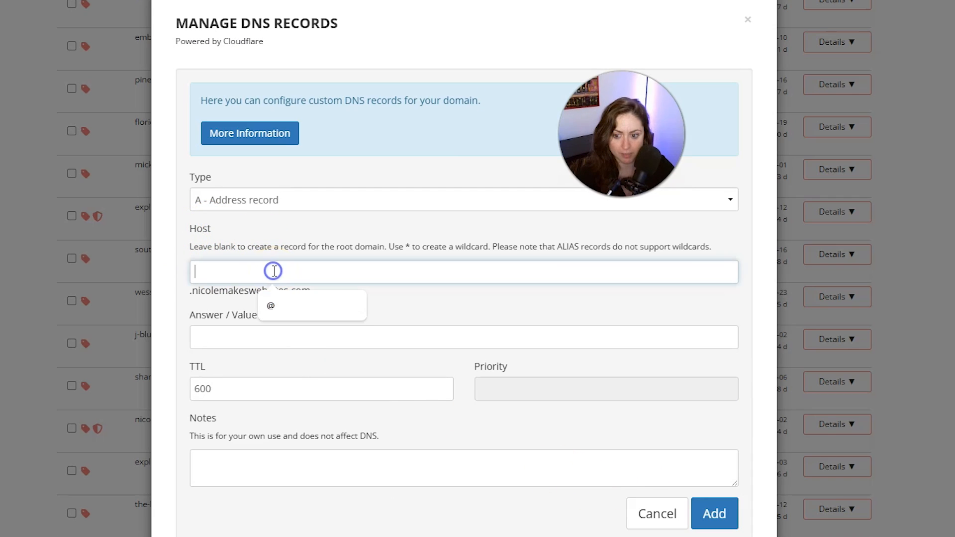
type("www")
left_click(229, 333)
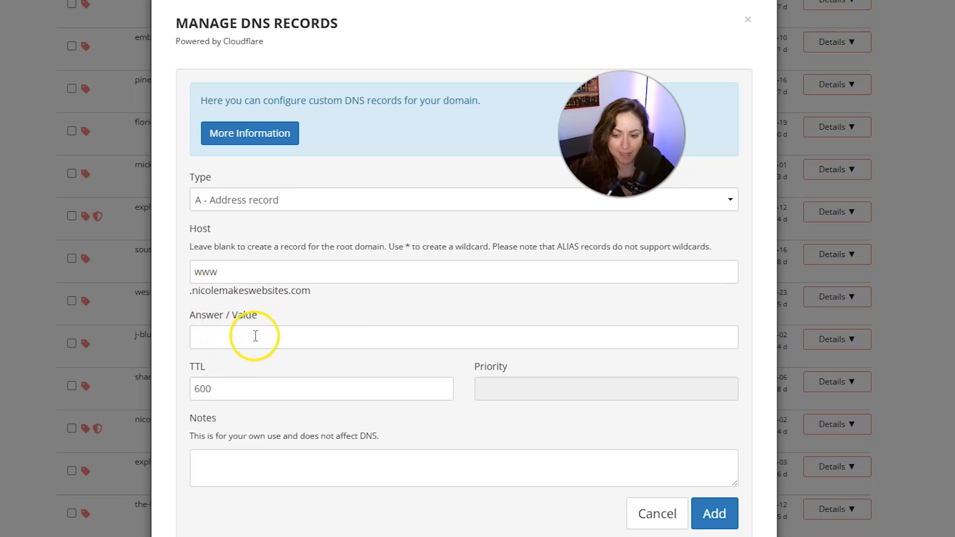
left_click(232, 341)
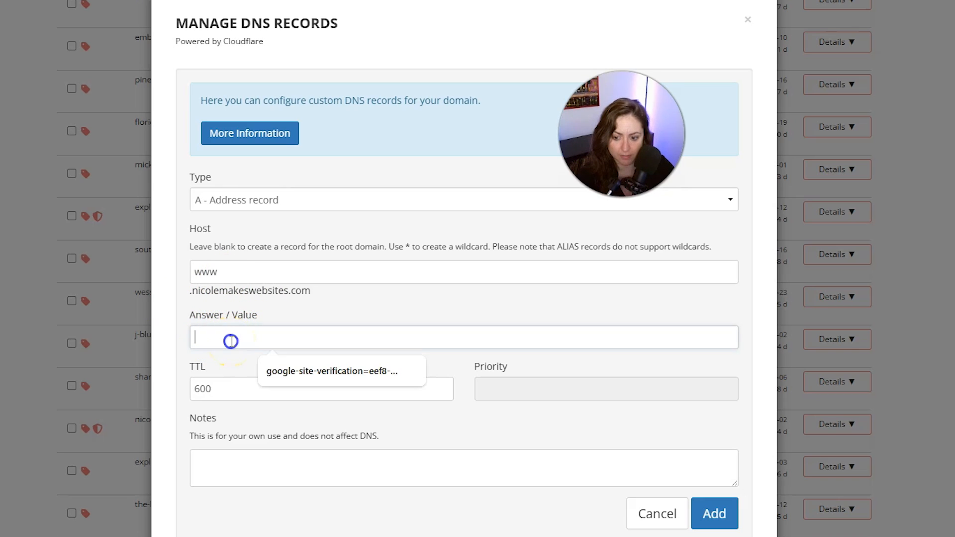
key("ctrl+v")
left_click(722, 517)
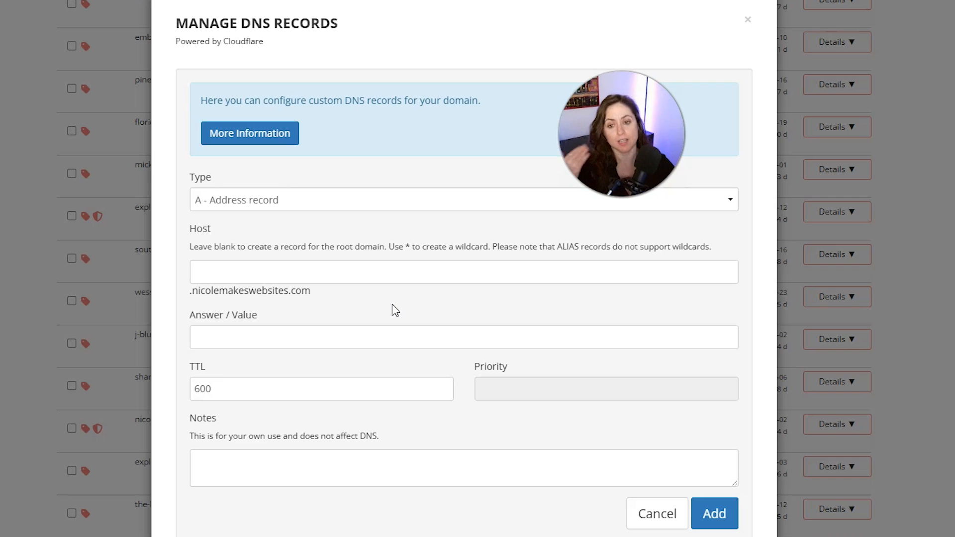
left_click(383, 273)
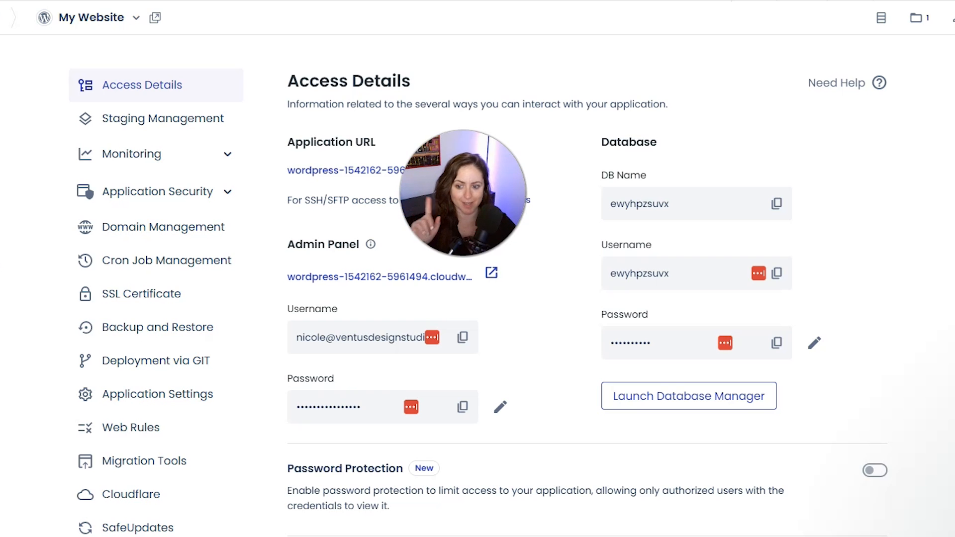
Switch to Cloudways and add nicolemakeswebsites.com to the My Website application's domain list
left_click(152, 228)
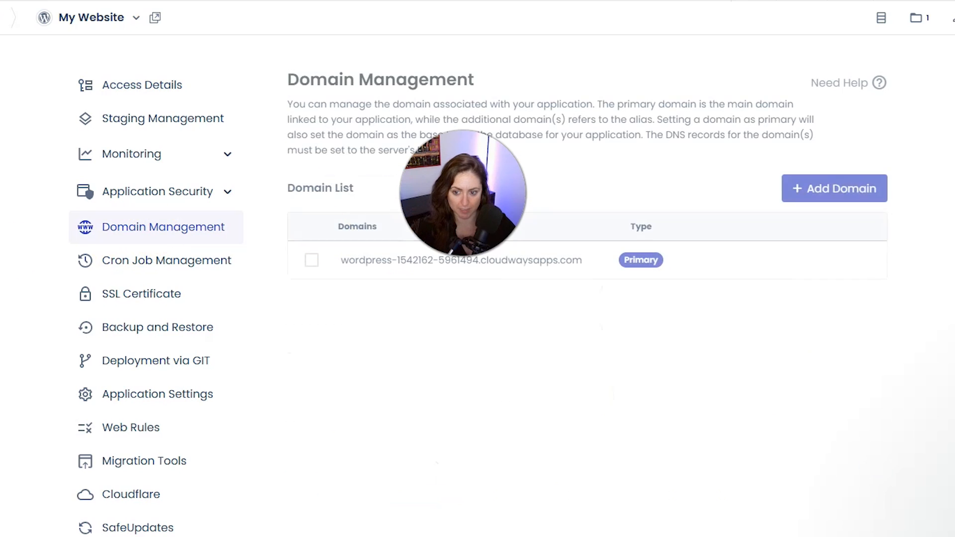
left_click(815, 189)
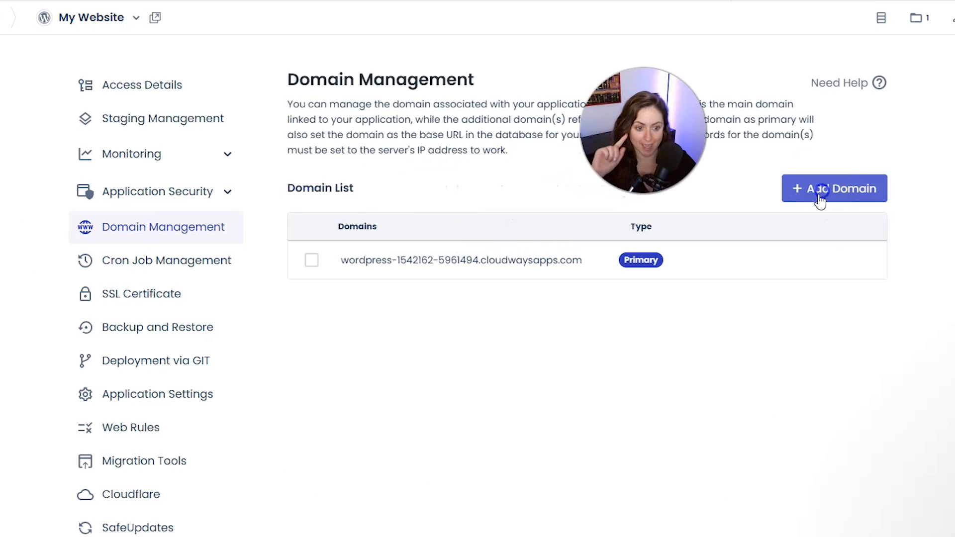
left_click(504, 236)
key("ctrl+v")
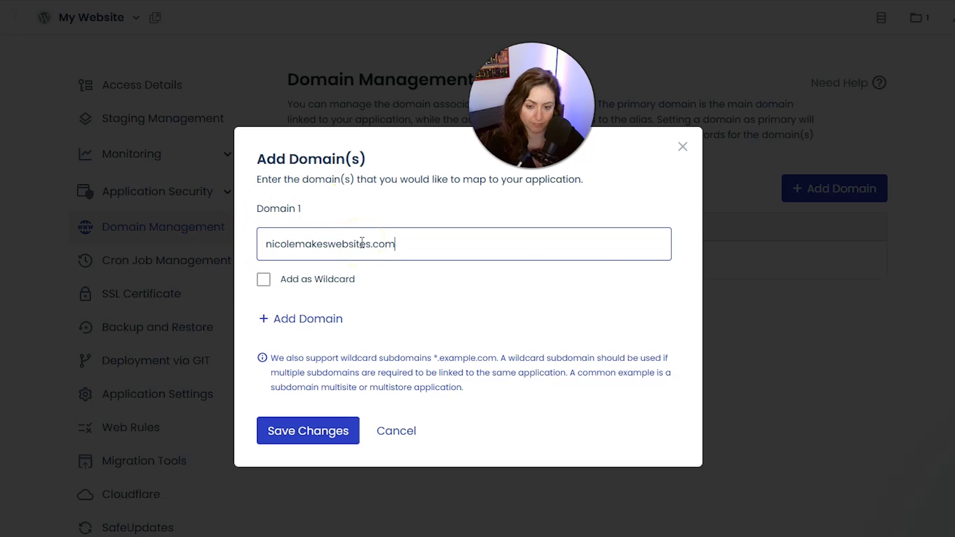
left_click(299, 438)
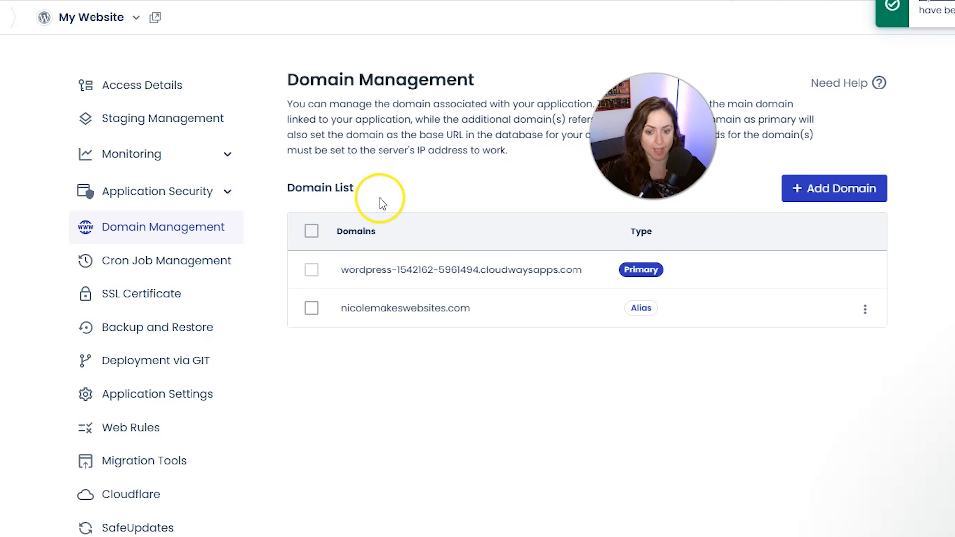
Make nicolemakeswebsites.com the application's primary domain
left_click(865, 312)
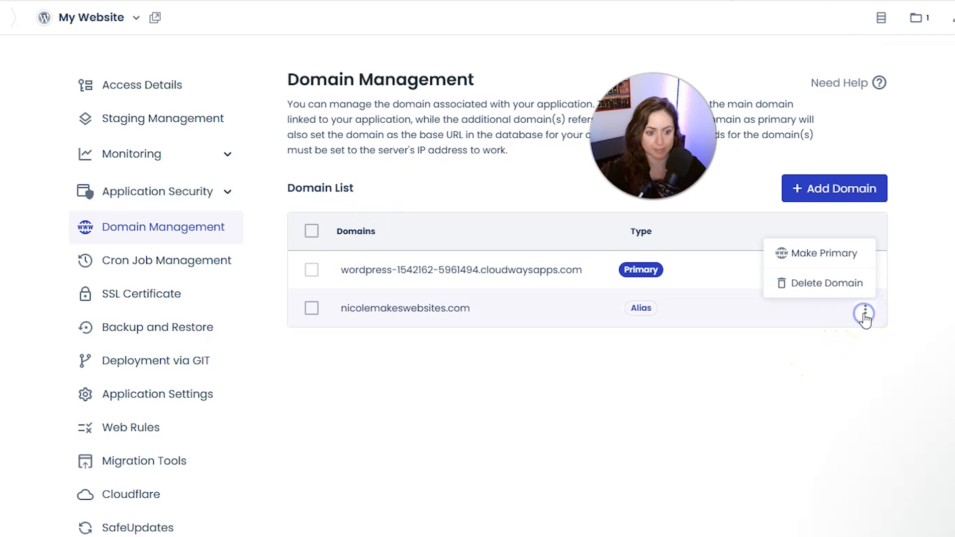
left_click(827, 259)
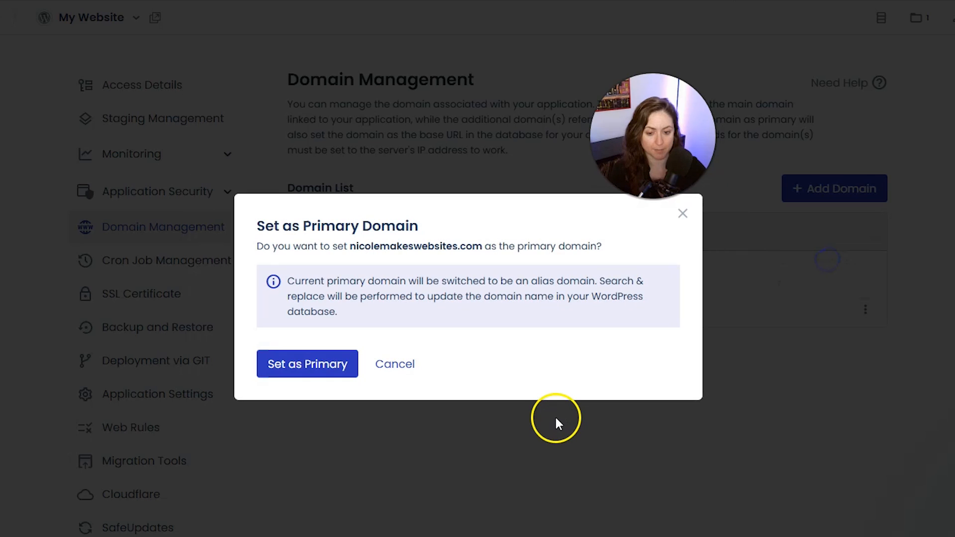
left_click(282, 377)
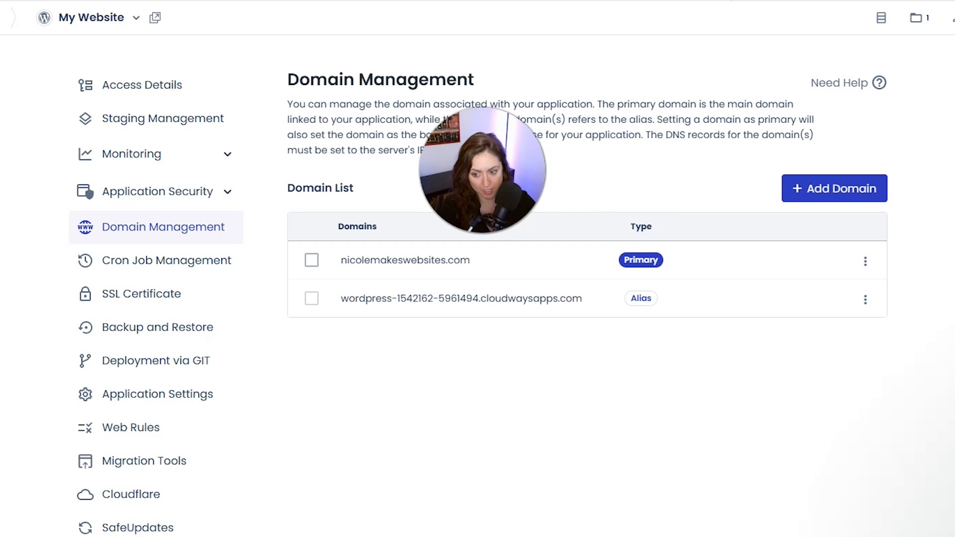
Install a free Let's Encrypt SSL certificate for the application, adding a second domain name entry to it
left_click(125, 303)
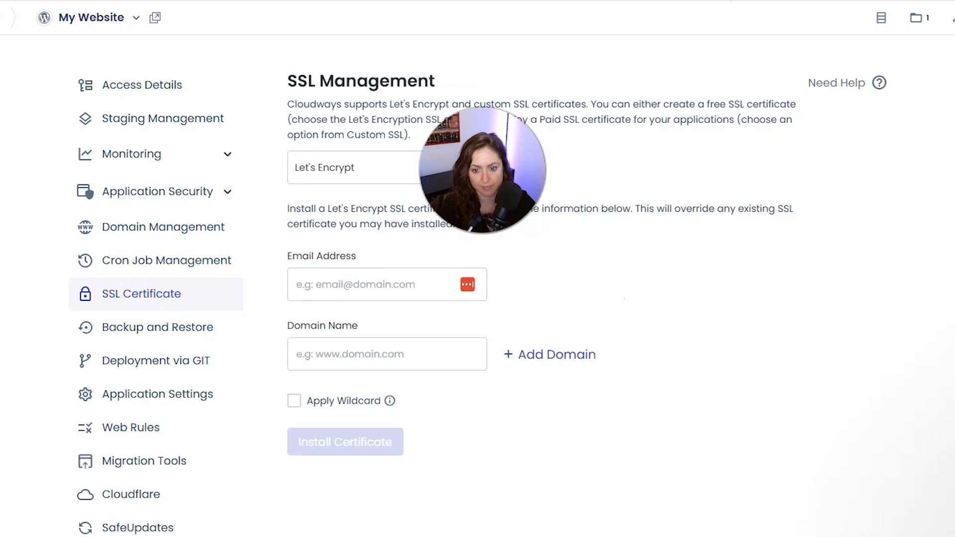
left_click(541, 359)
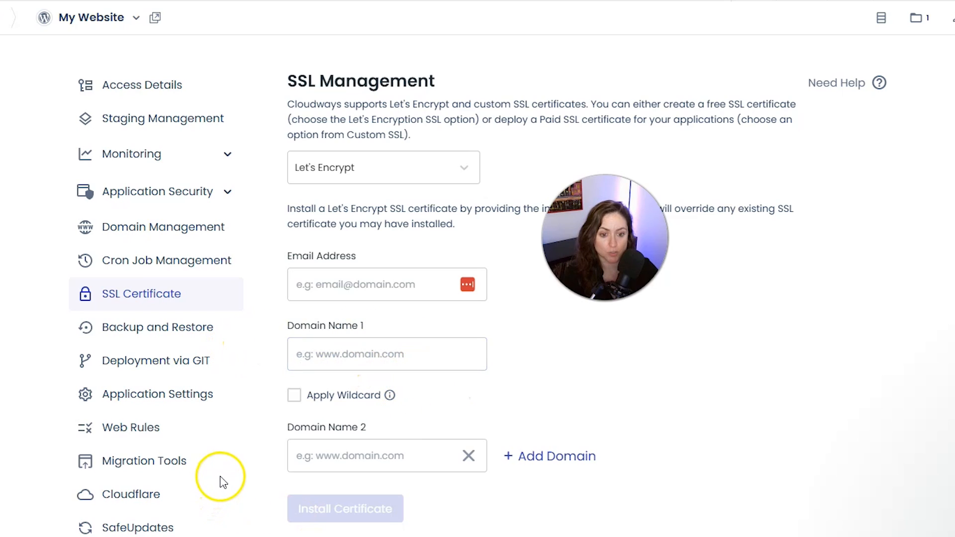
left_click(342, 454)
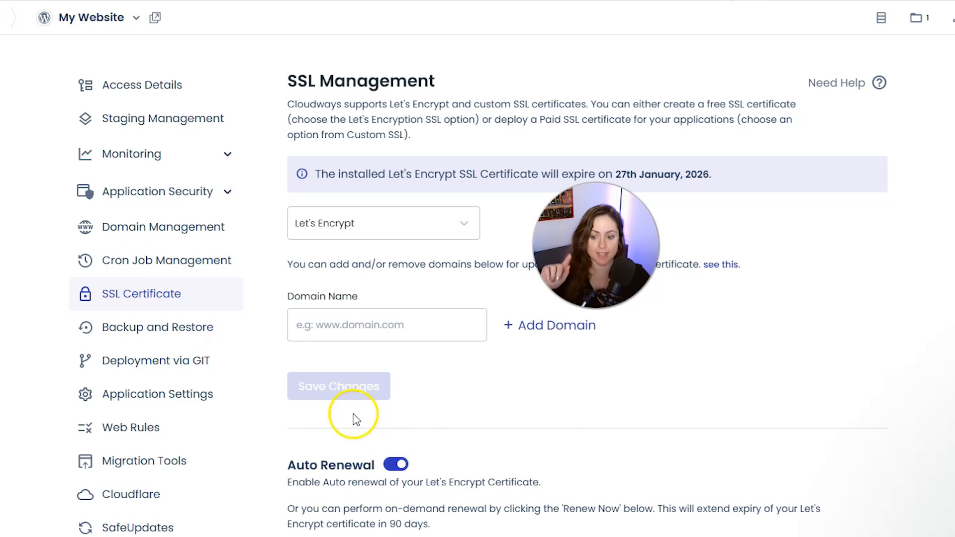
Review the application's general settings and launch the application URL from its access details to check the site on the custom domain
left_click(204, 404)
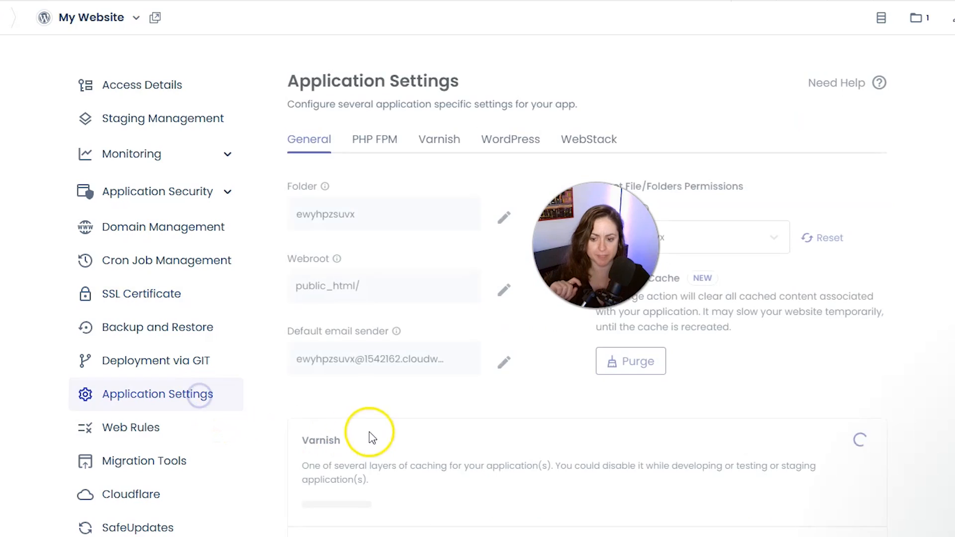
scroll(534, 490, "down", 2)
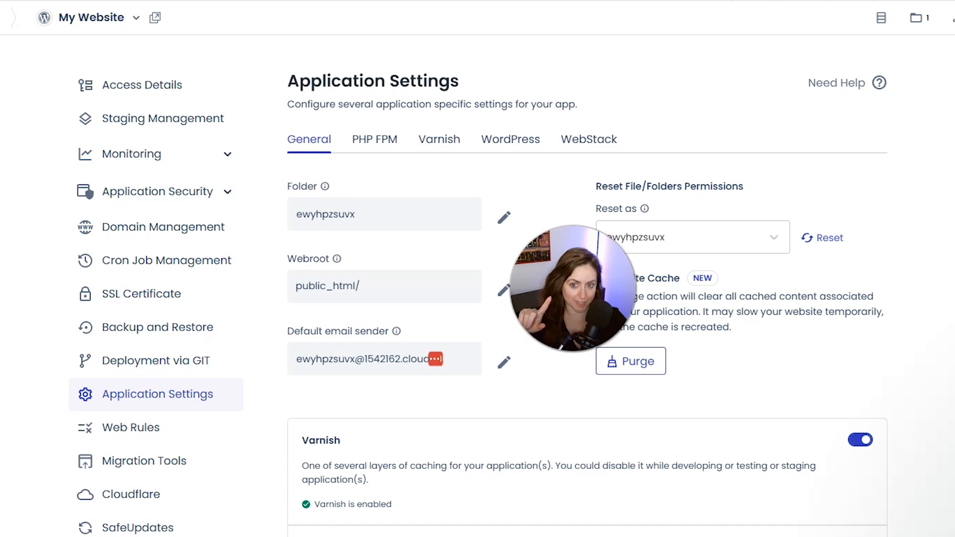
left_click(152, 84)
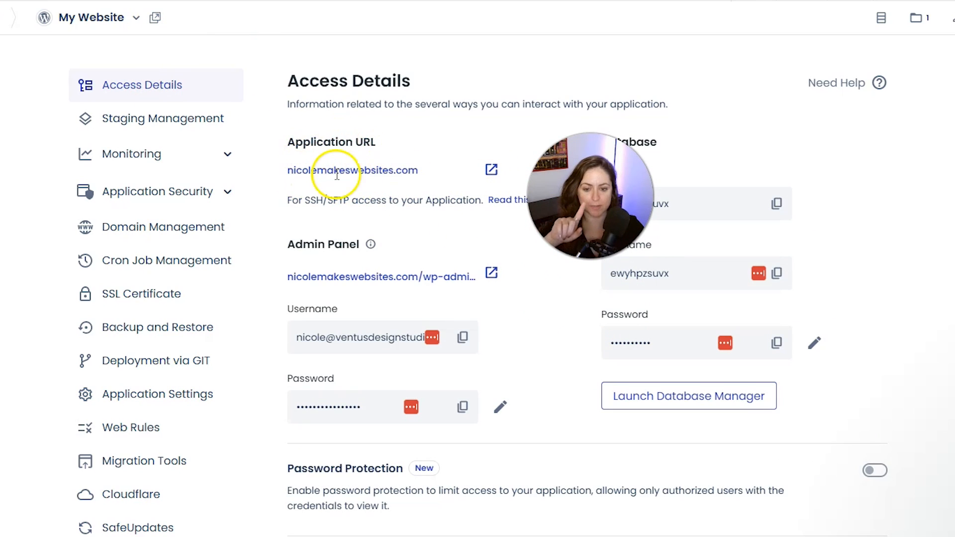
left_click(492, 169)
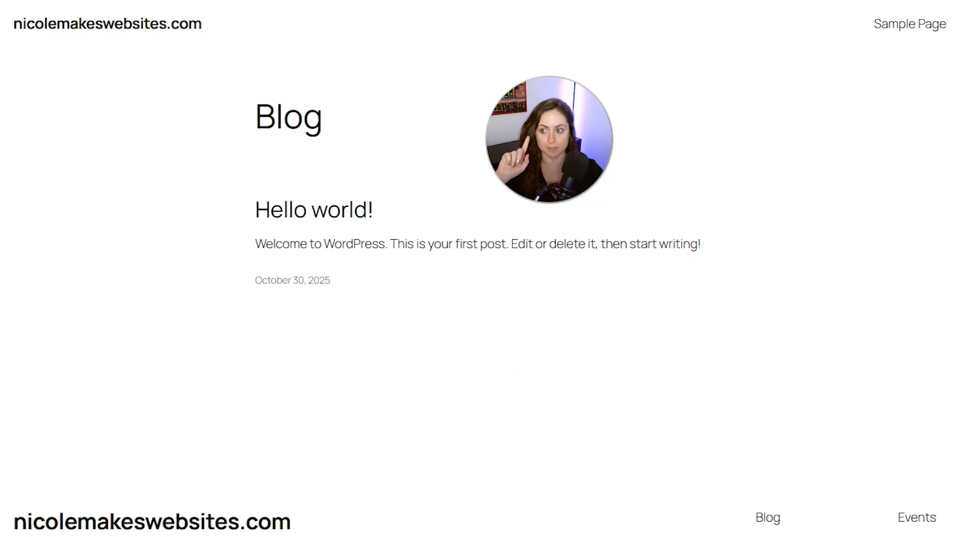
key("ctrl+l")
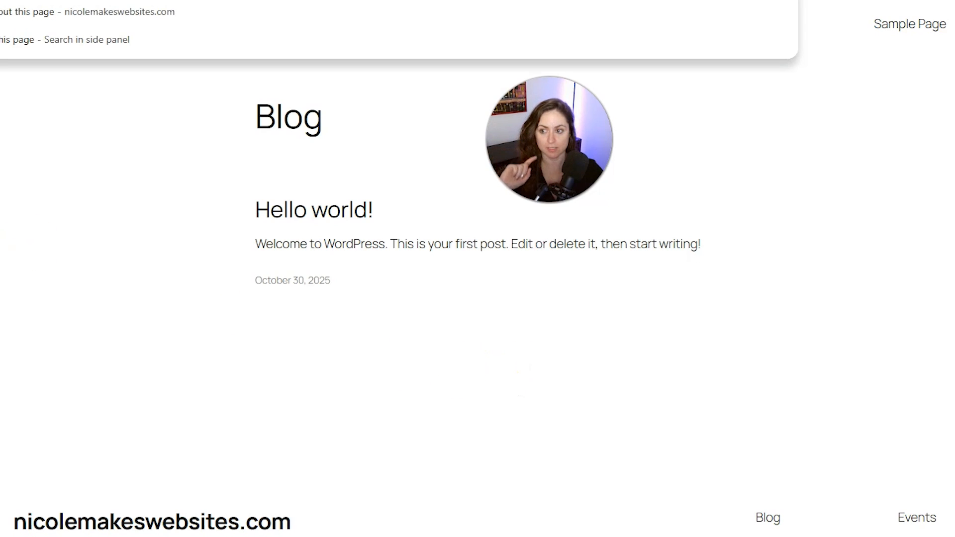